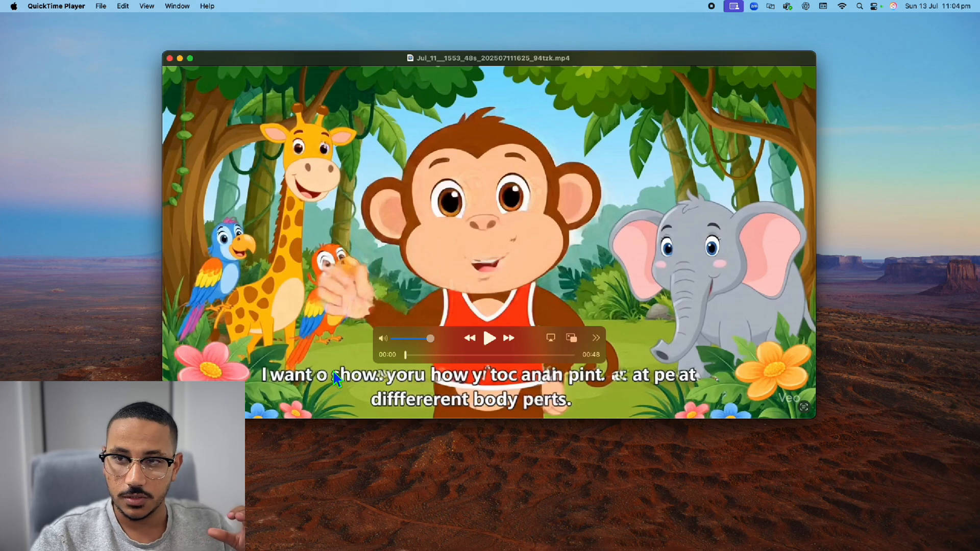
Play the monkey video from the start in full screen, return to the windowed view and pause playback
{"action": "left_click", "coordinate": [487, 339]}
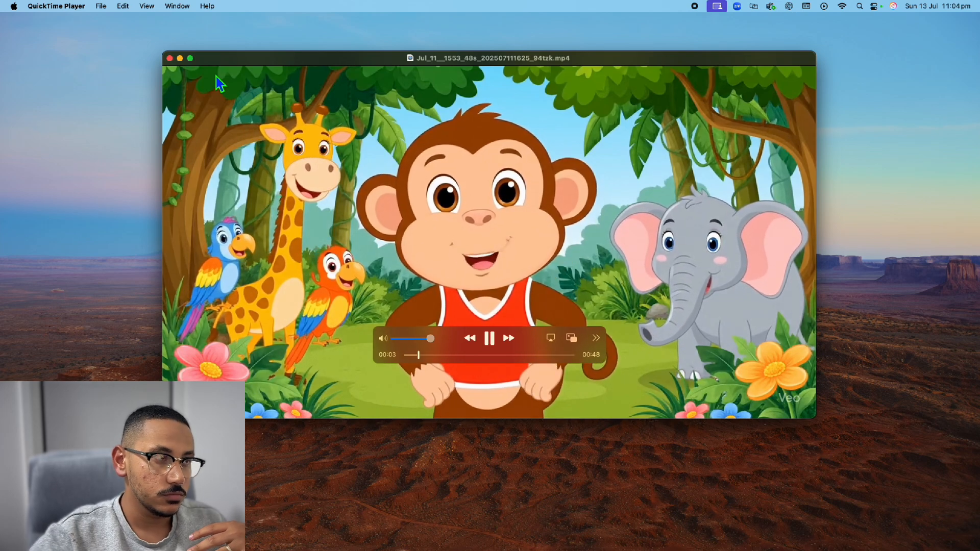
{"action": "left_click", "coordinate": [190, 59]}
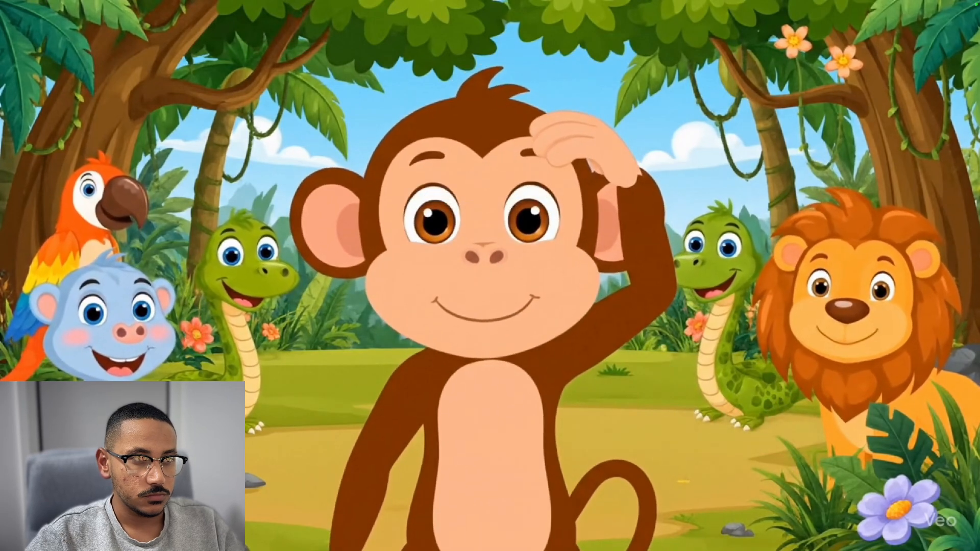
{"action": "key", "text": "Escape"}
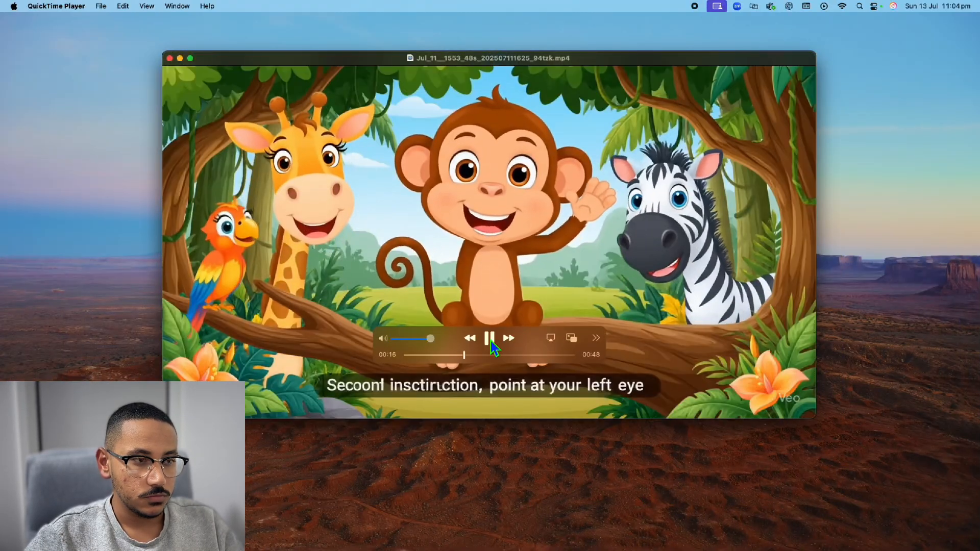
{"action": "left_click", "coordinate": [490, 337]}
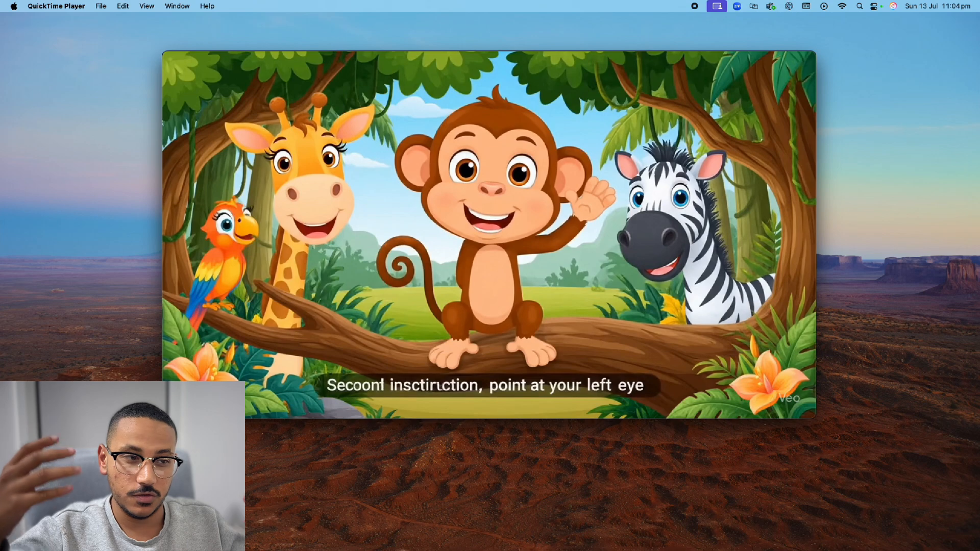
{"action": "mouse_move", "coordinate": [241, 129]}
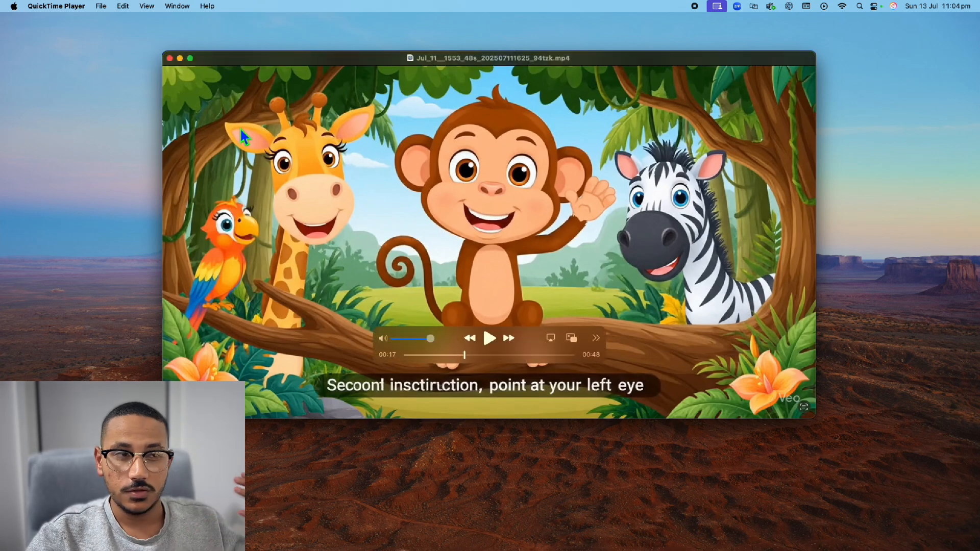
Jump to 00:43 in the video and play its closing seconds, stopping near the end
{"action": "left_click", "coordinate": [557, 355]}
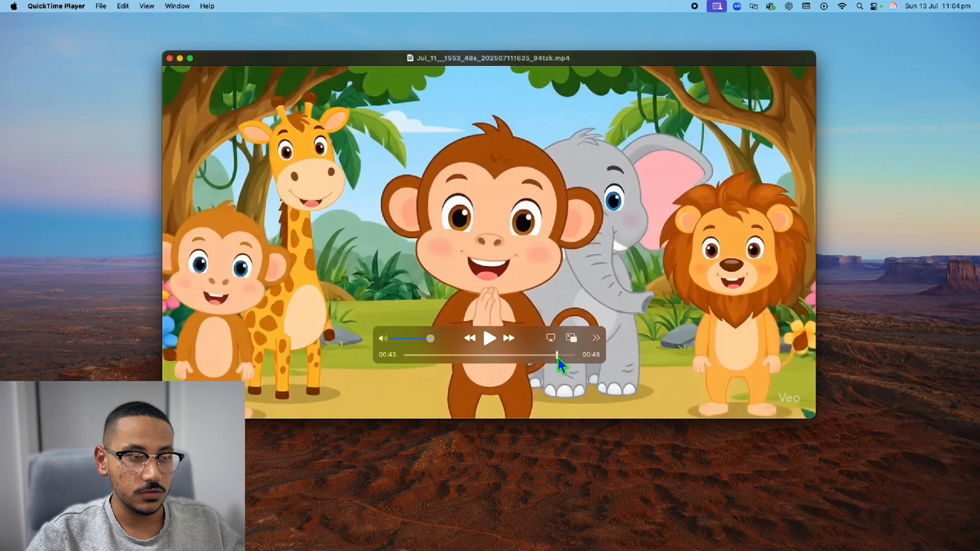
{"action": "left_click", "coordinate": [490, 339]}
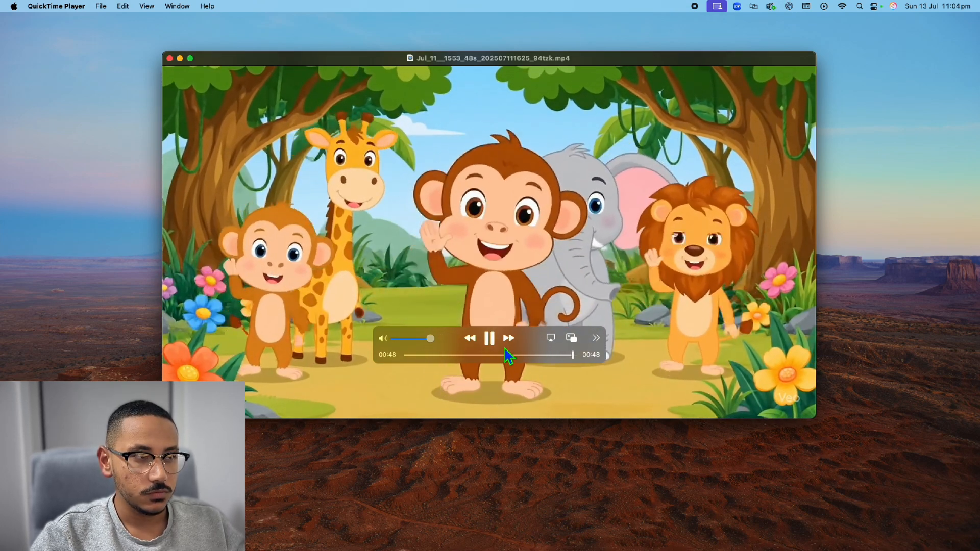
{"action": "left_click", "coordinate": [570, 356]}
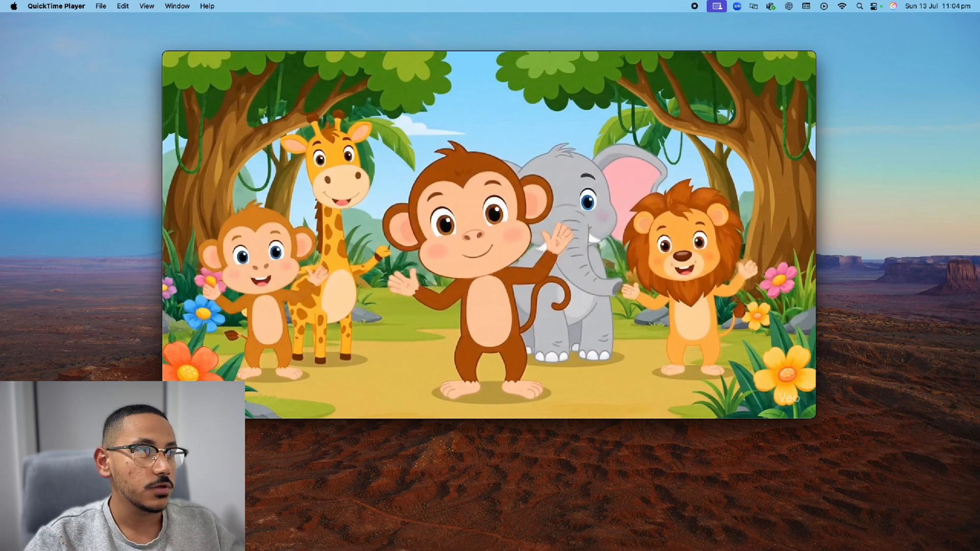
{"action": "mouse_move", "coordinate": [322, 236]}
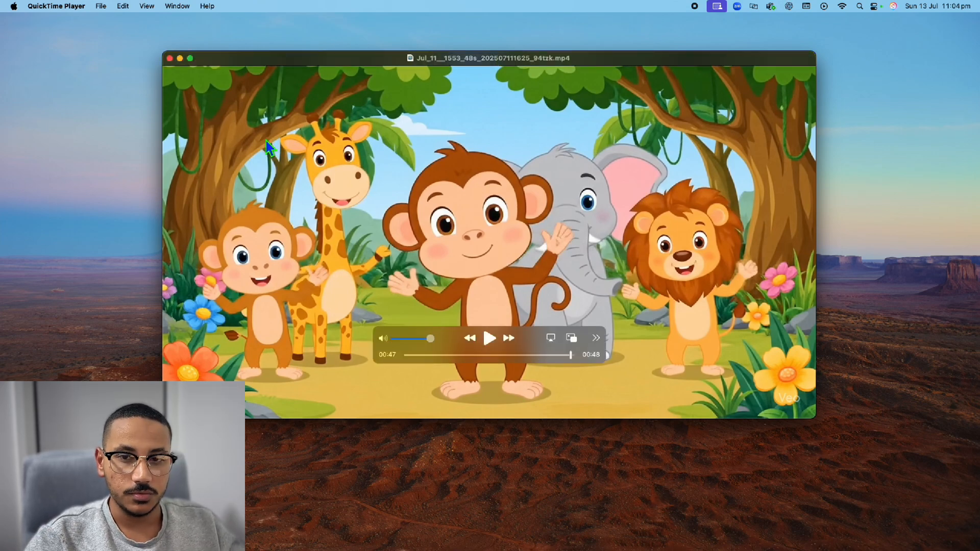
Switch to Flow in the browser and create a new project
{"action": "key", "text": "ctrl+Right"}
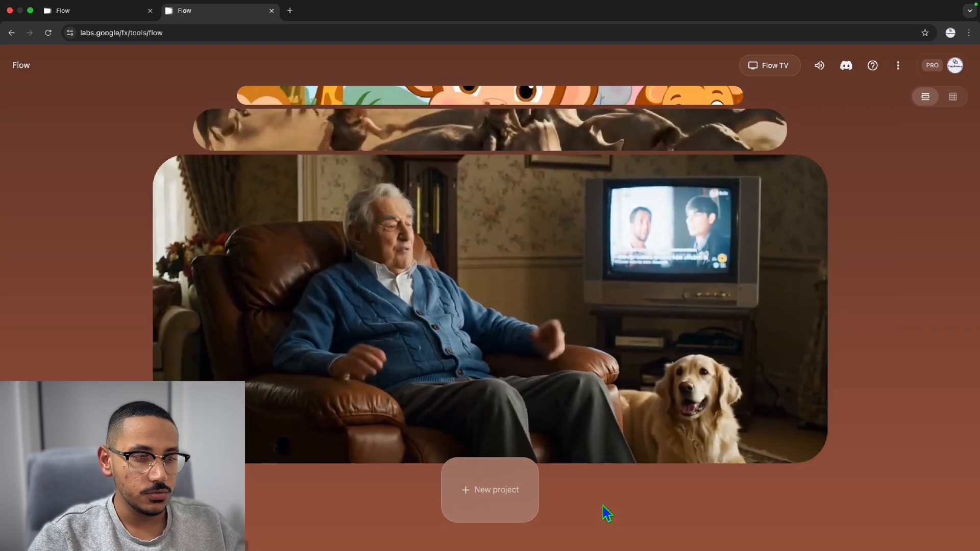
{"action": "left_click", "coordinate": [501, 493]}
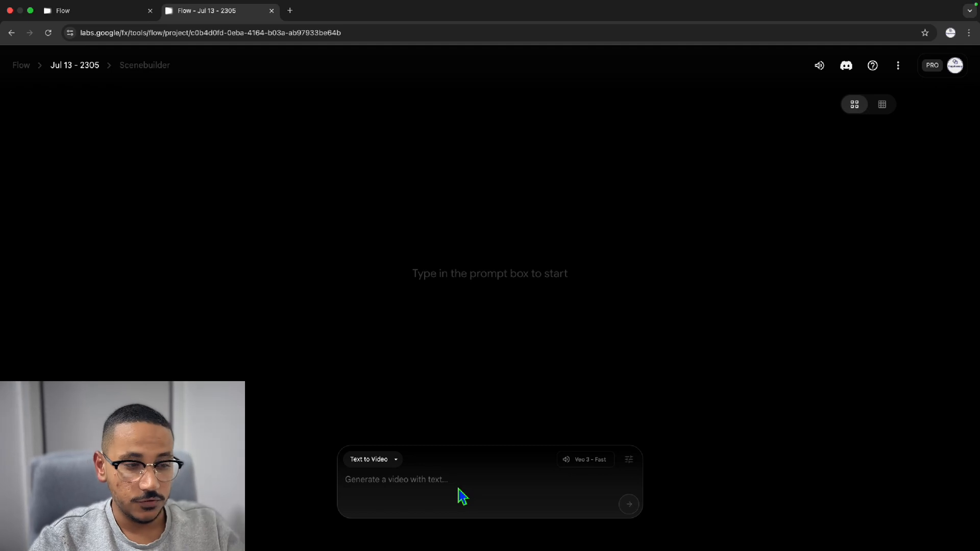
{"action": "mouse_move", "coordinate": [596, 467]}
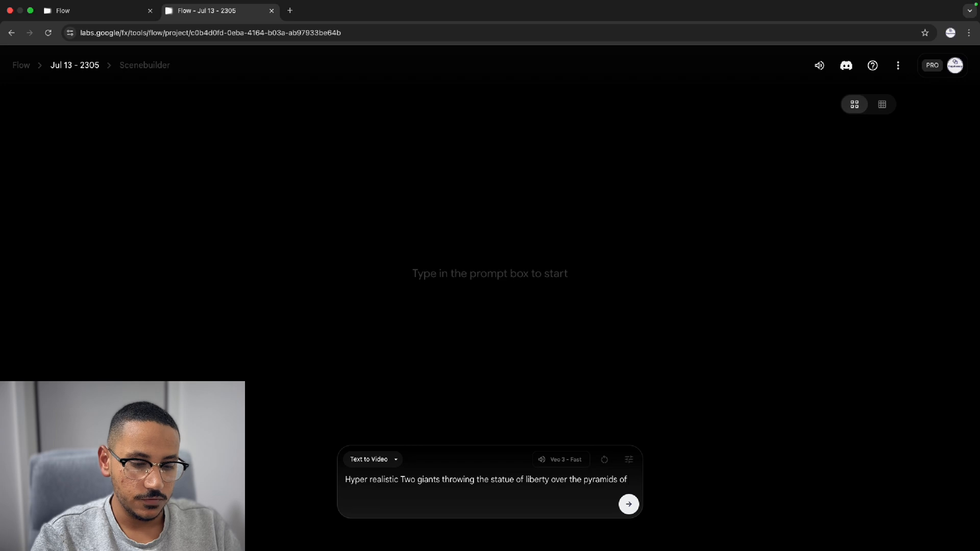
Generate a text-to-video clip of two hyper realistic giants talking about football while throwing the statue of liberty over the pyramids of Egypt
{"action": "type", "text": "Egy"}
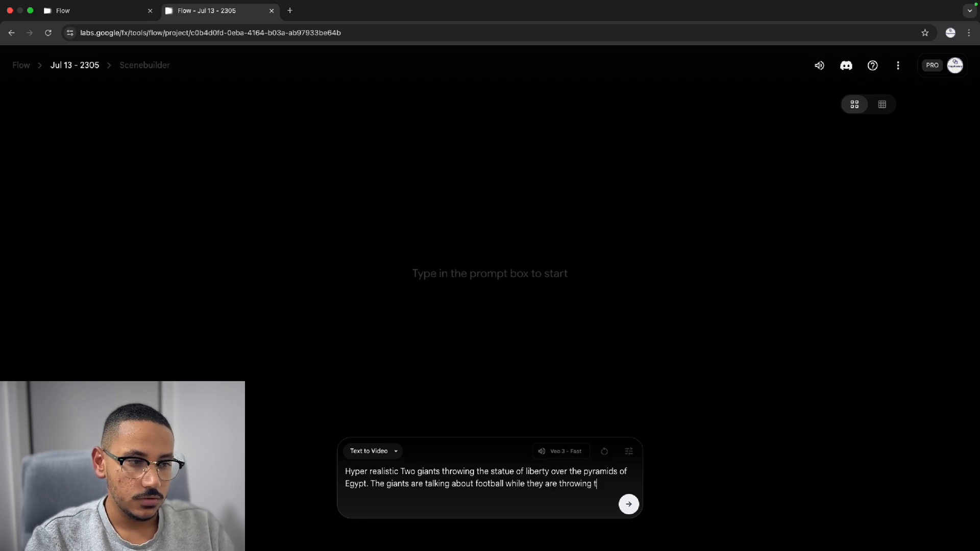
{"action": "type", "text": "e of librery"}
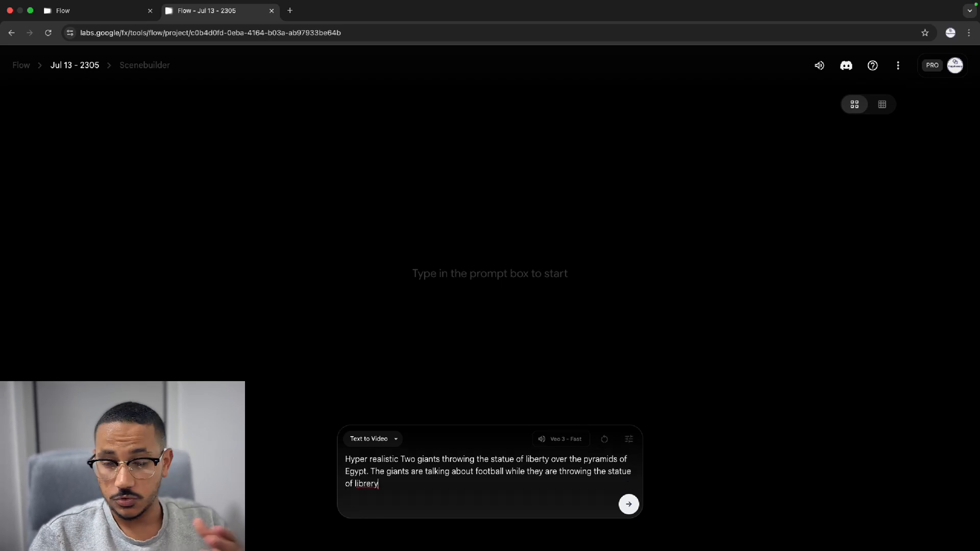
{"action": "key", "text": "Return"}
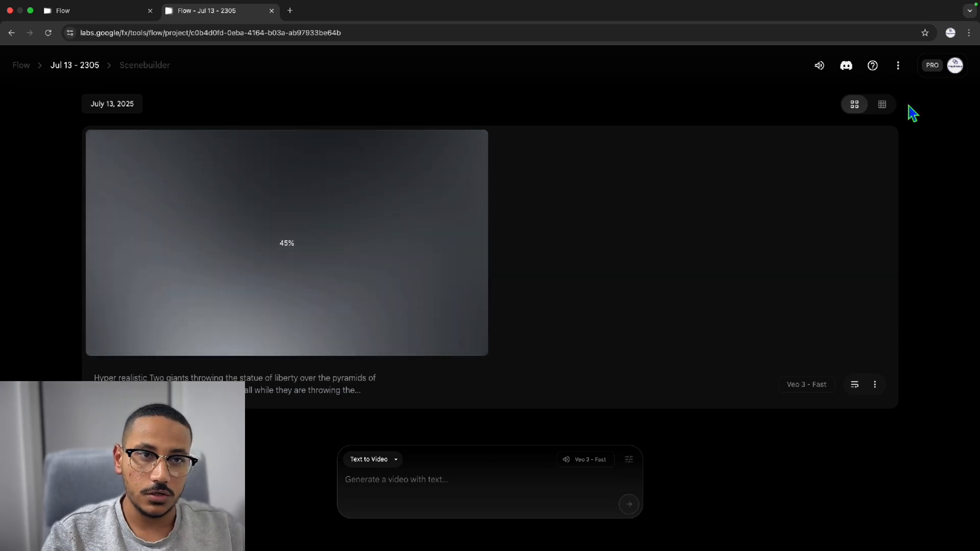
Check the account's AI credits and review the generation settings for outputs per prompt, model and credit cost
{"action": "left_click", "coordinate": [955, 66]}
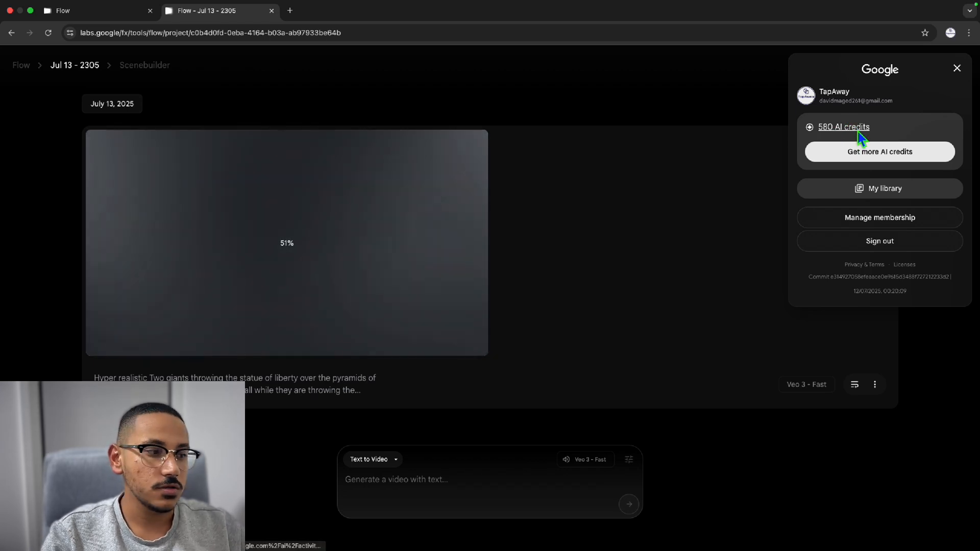
{"action": "left_click", "coordinate": [628, 462]}
{"action": "left_click", "coordinate": [629, 461]}
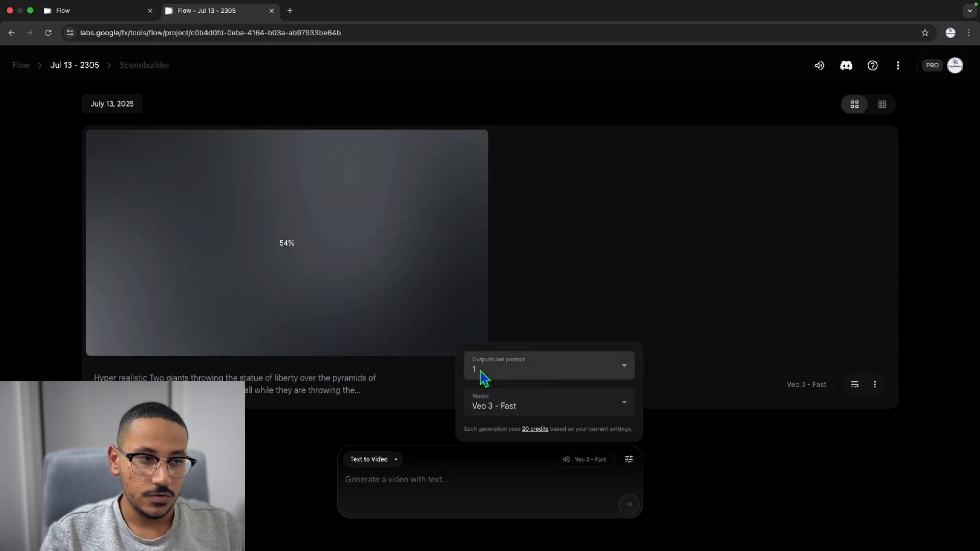
{"action": "left_click", "coordinate": [508, 385]}
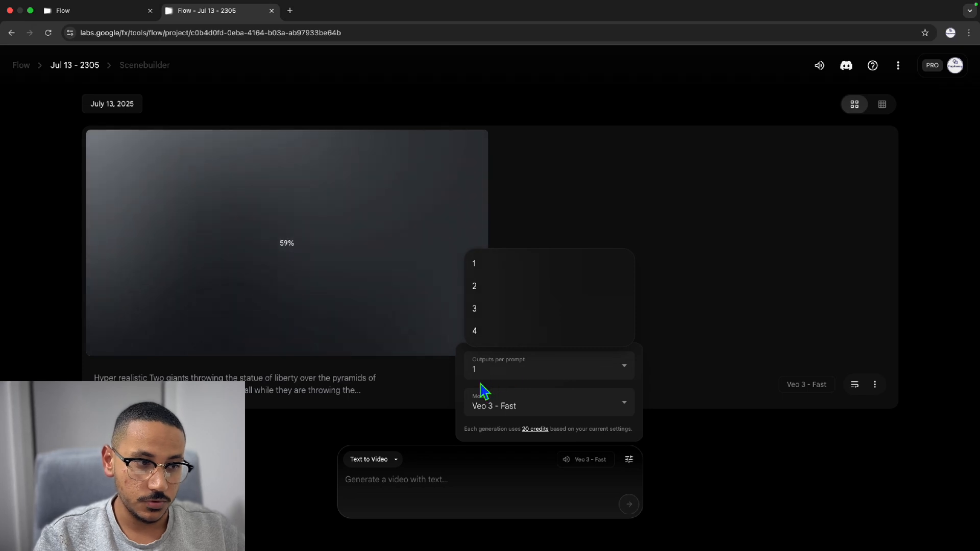
{"action": "left_click", "coordinate": [501, 403]}
{"action": "left_click", "coordinate": [525, 411]}
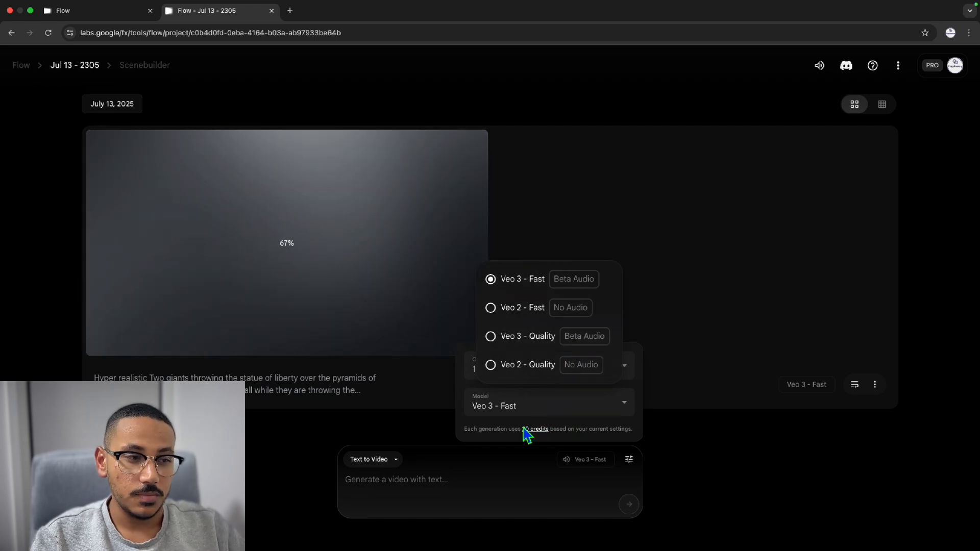
{"action": "left_click", "coordinate": [491, 433]}
{"action": "left_click_drag", "start_coordinate": [505, 432], "coordinate": [560, 430]}
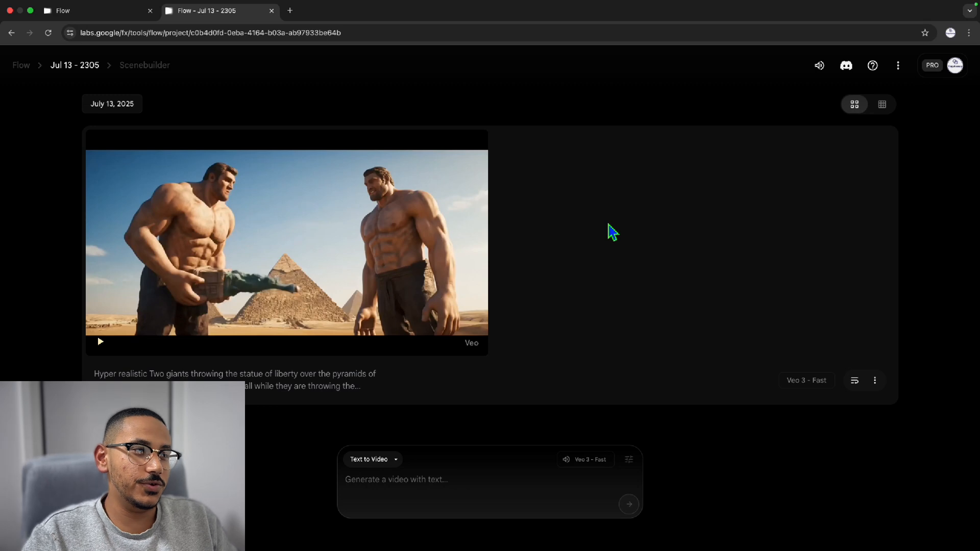
Play the generated giants video in full screen
{"action": "mouse_move", "coordinate": [356, 199]}
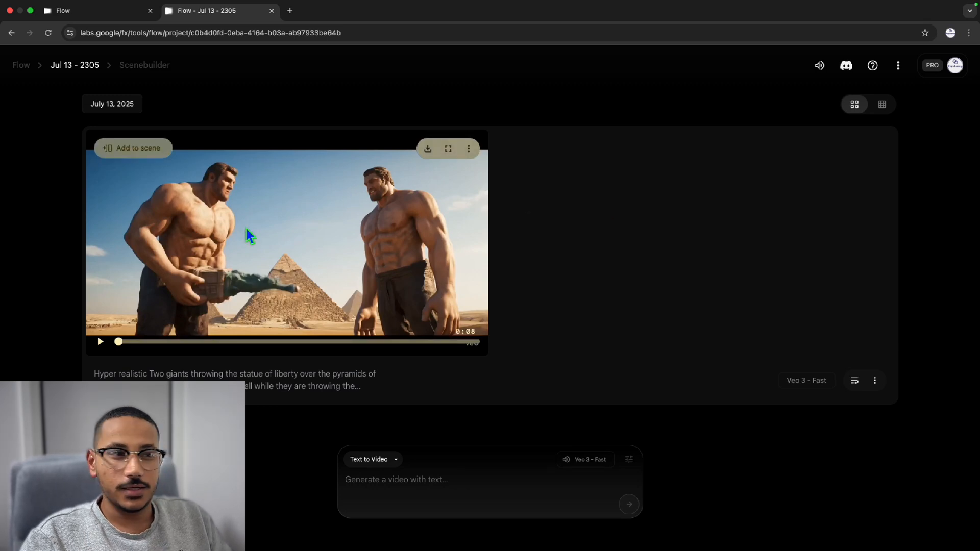
{"action": "left_click", "coordinate": [448, 148]}
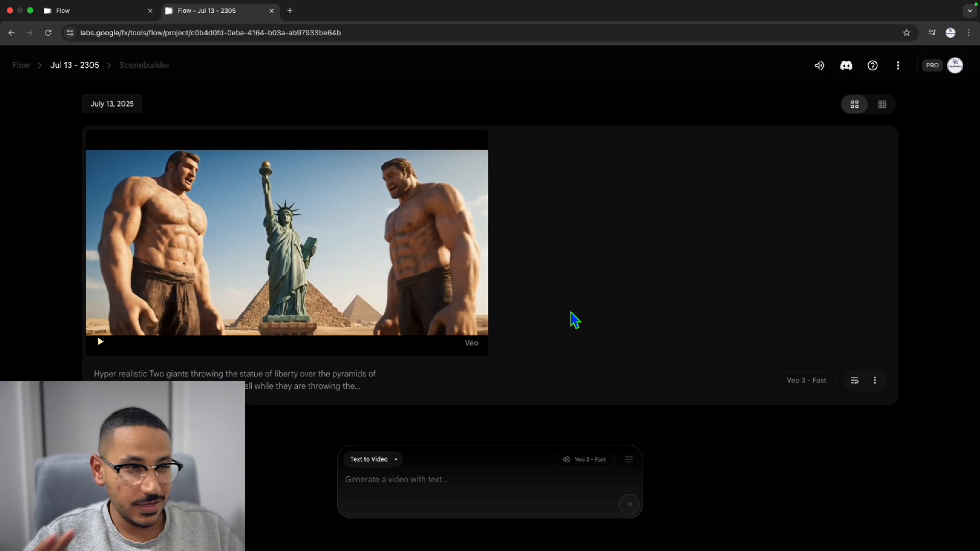
Add the giants clip to the Scenebuilder timeline and start an Extend shot after it
{"action": "mouse_move", "coordinate": [304, 198]}
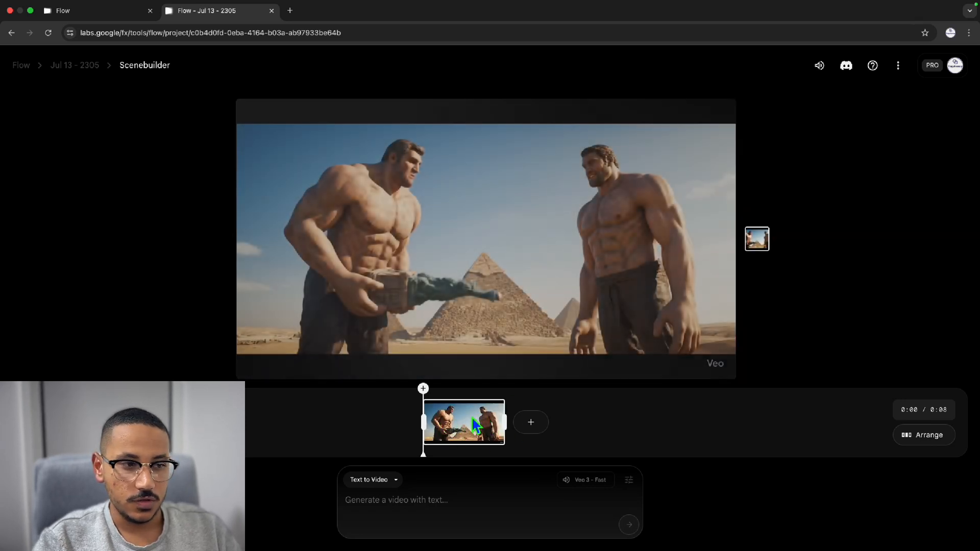
{"action": "left_click", "coordinate": [543, 427]}
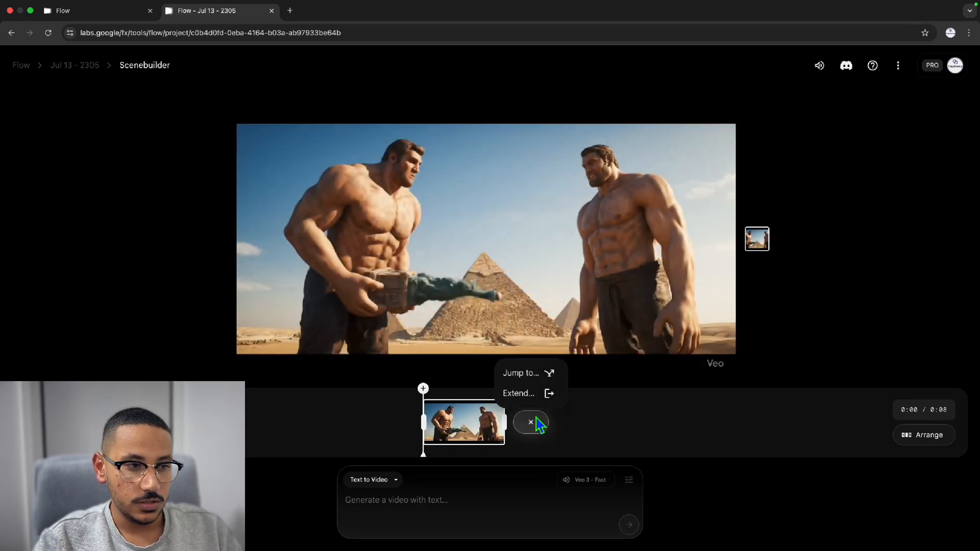
{"action": "left_click", "coordinate": [513, 394]}
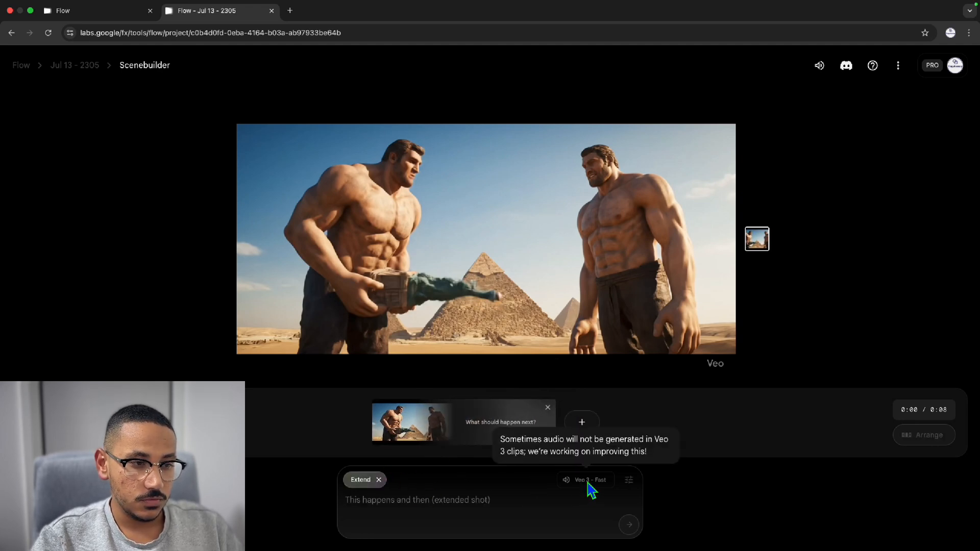
Check the model and credit cost per generation in the extended shot's settings
{"action": "left_click", "coordinate": [629, 481]}
{"action": "left_click", "coordinate": [477, 505]}
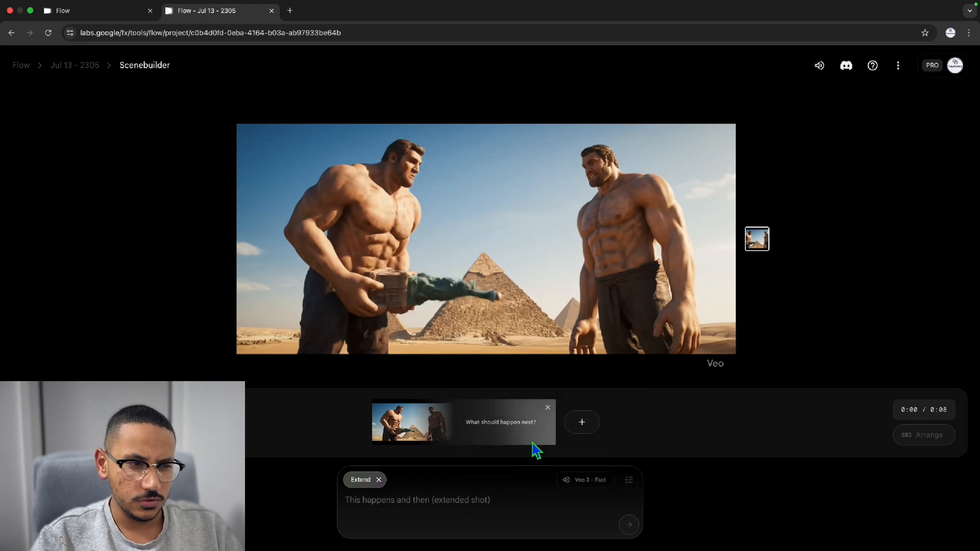
{"action": "left_click", "coordinate": [629, 482]}
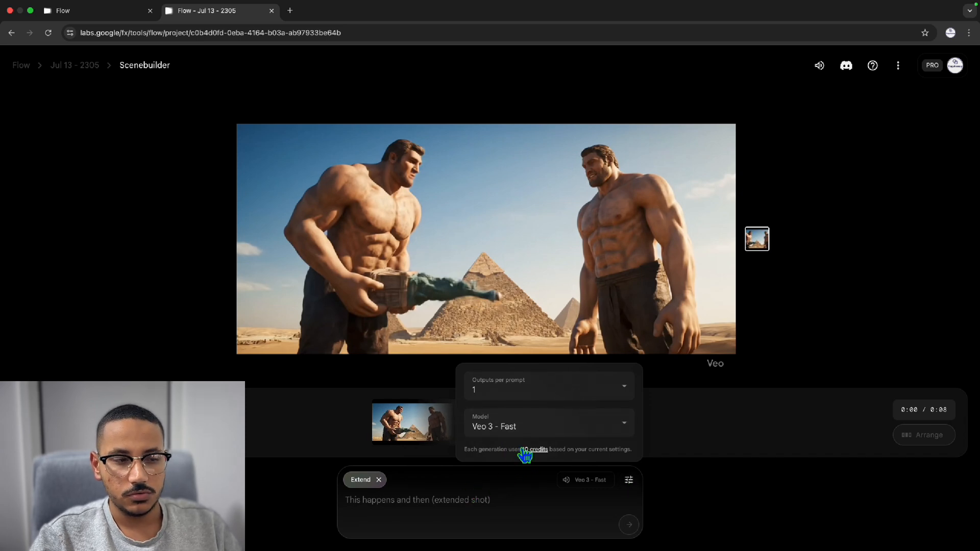
Write the extended shot's prompt as "Two fighter jets fly over the giants with the american flag colours"
{"action": "left_click", "coordinate": [438, 512]}
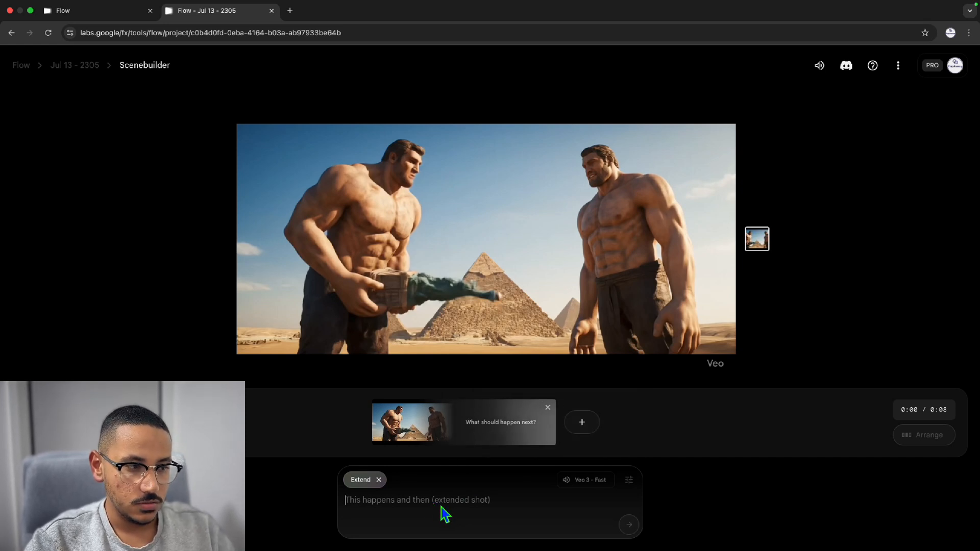
{"action": "type", "text": "Two figh"}
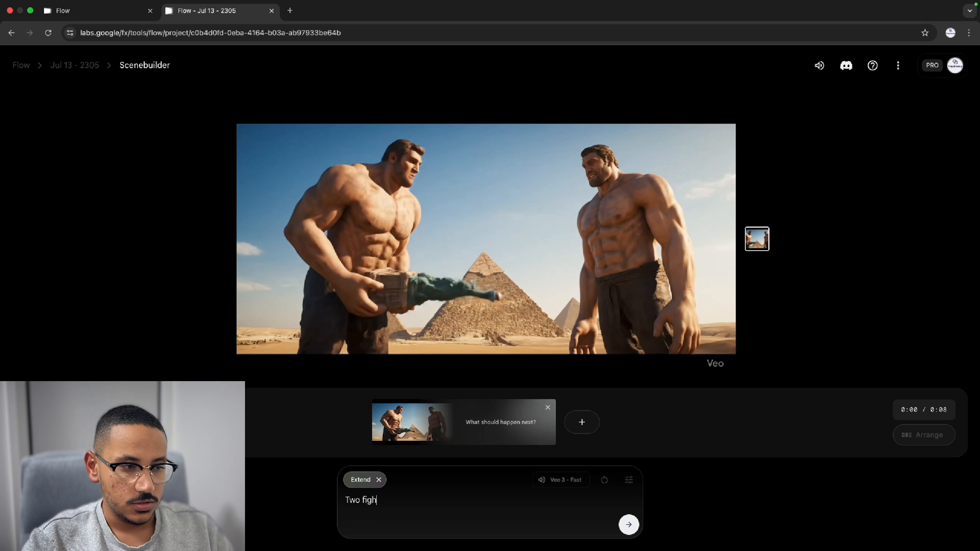
{"action": "type", "text": "ter jets "}
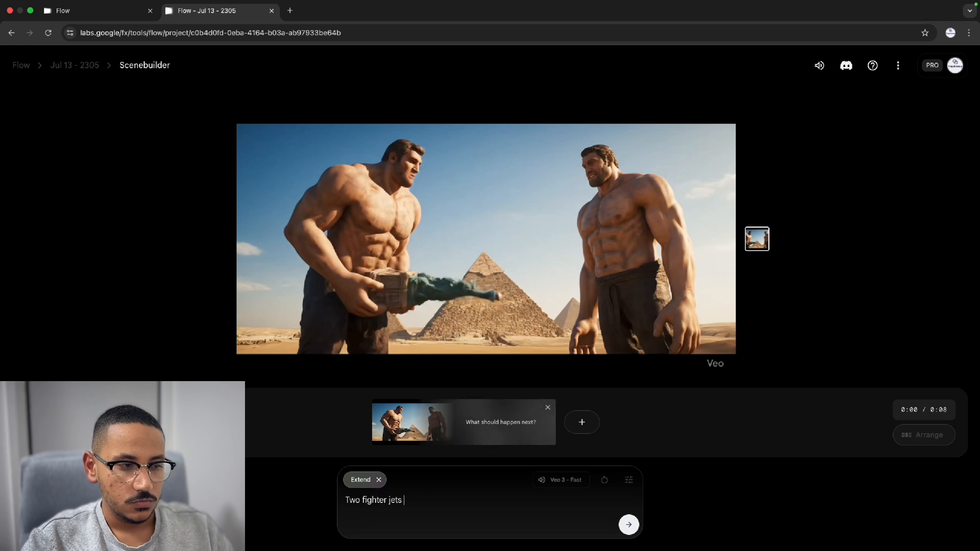
{"action": "type", "text": "fly ov"}
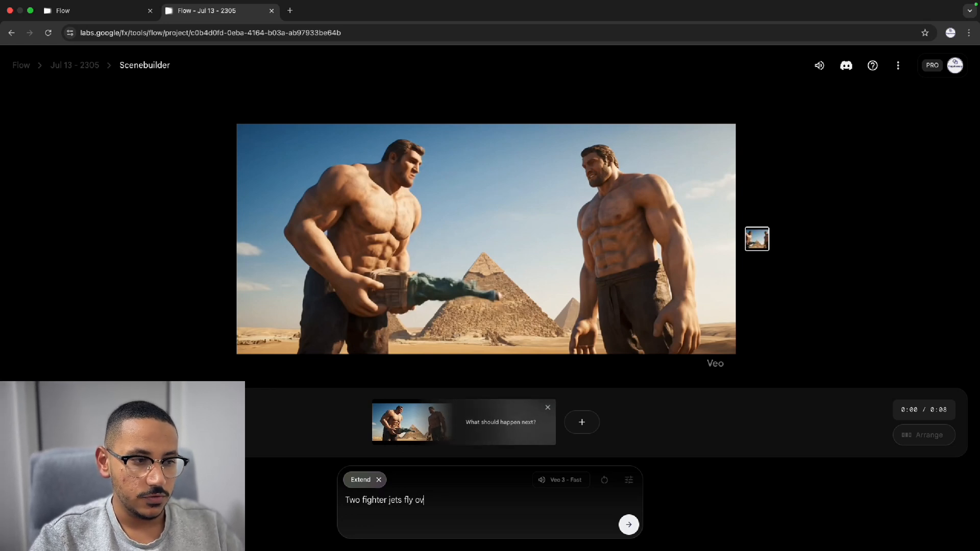
{"action": "type", "text": "er the giants "}
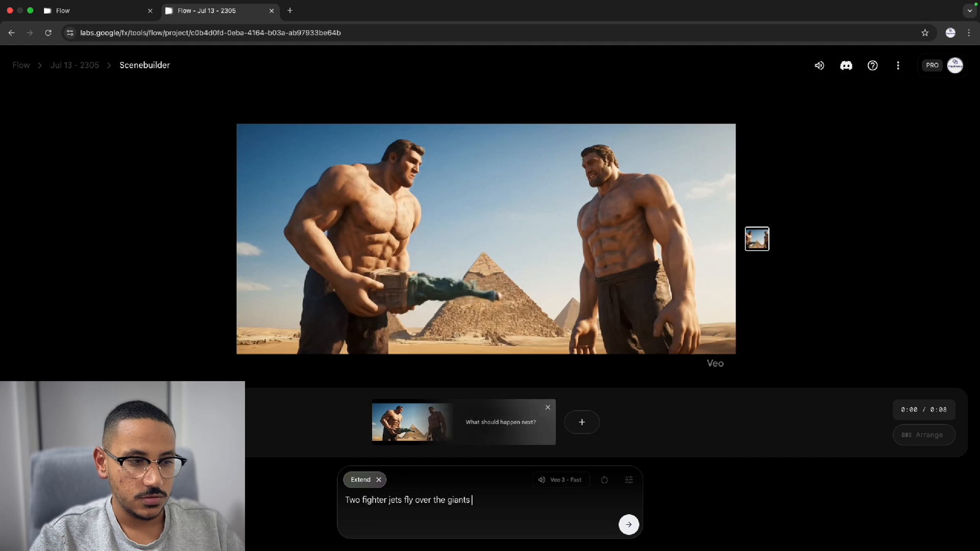
{"action": "type", "text": "with the american"}
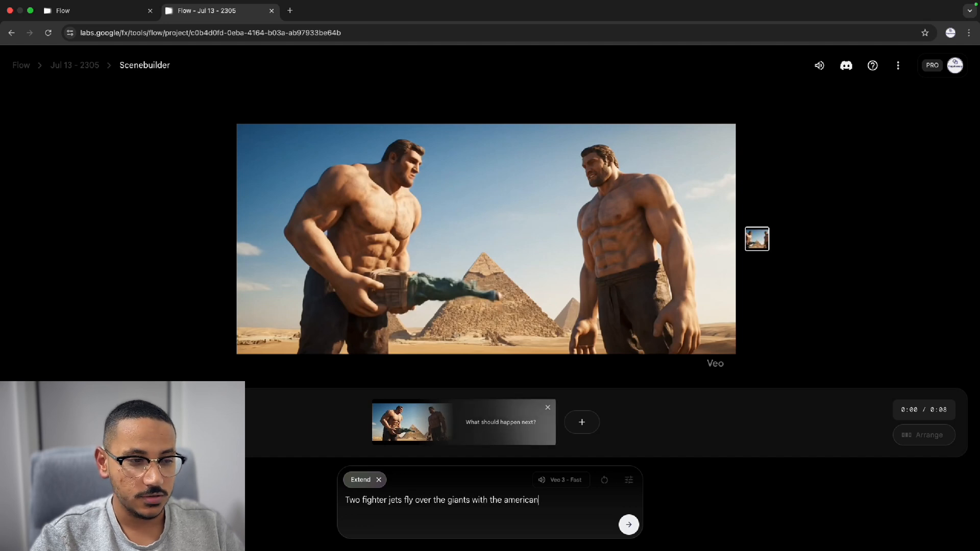
{"action": "type", "text": " flag "}
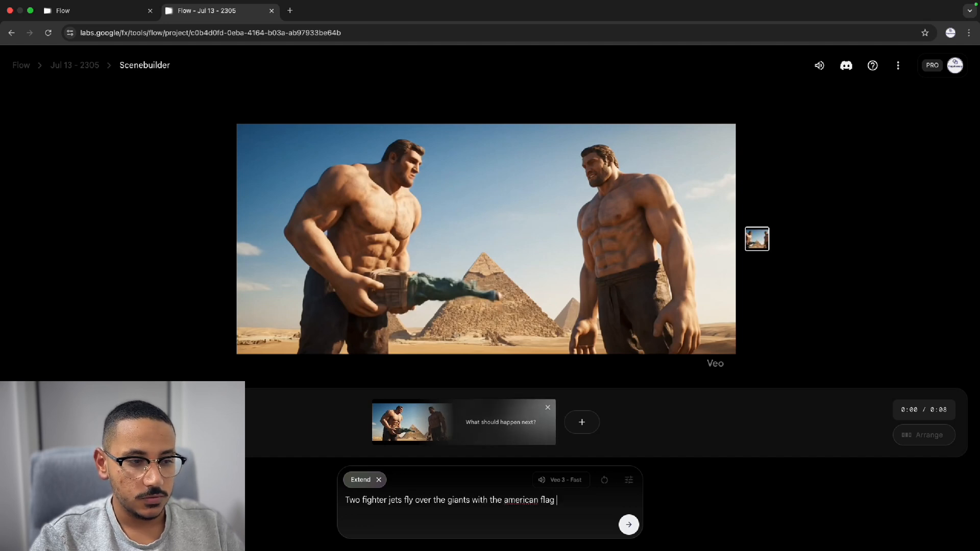
{"action": "type", "text": "colo"}
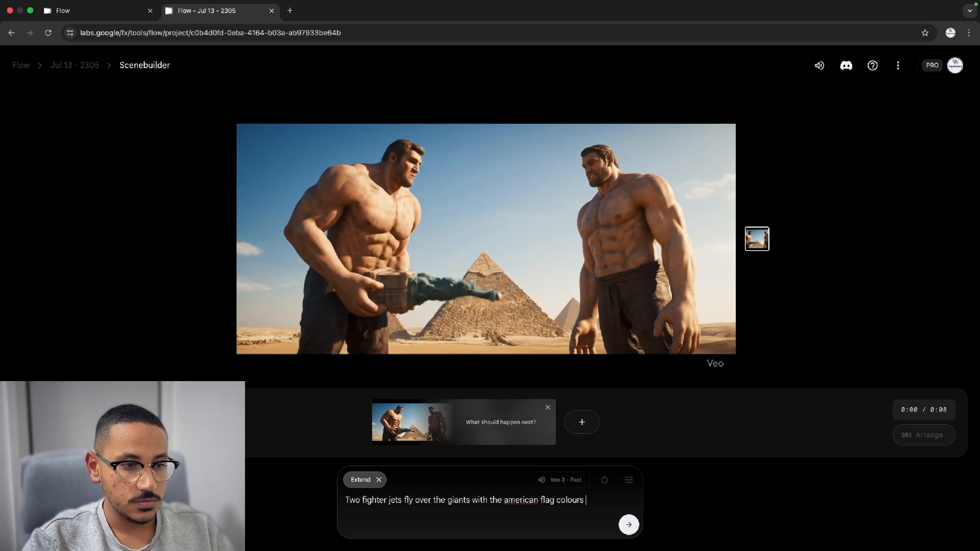
{"action": "type", "text": "urs"}
{"action": "key", "text": "BackSpace"}
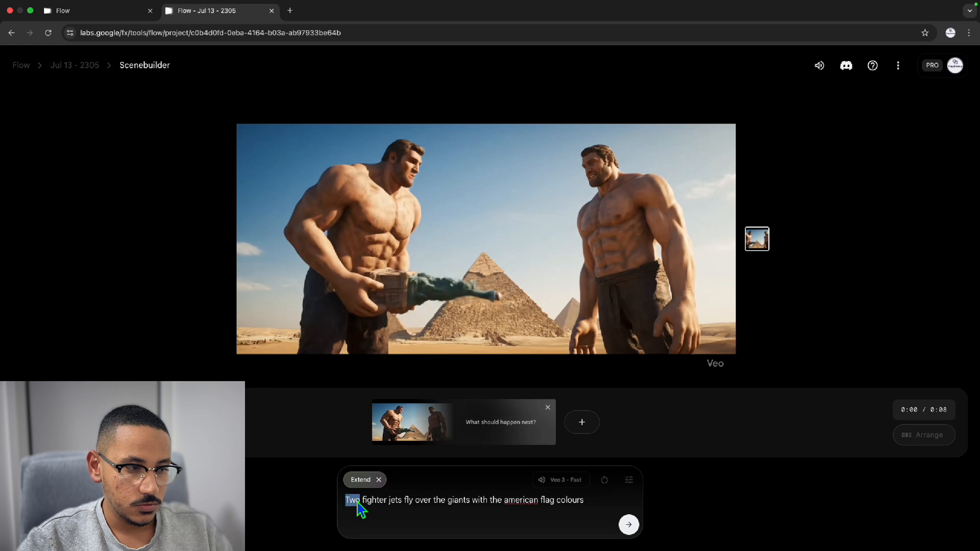
Change "Two" to "three" and append "coming out of the jets, once the giants see the jets they run away screaming "MAMA"" to the prompt
{"action": "type", "text": "three"}
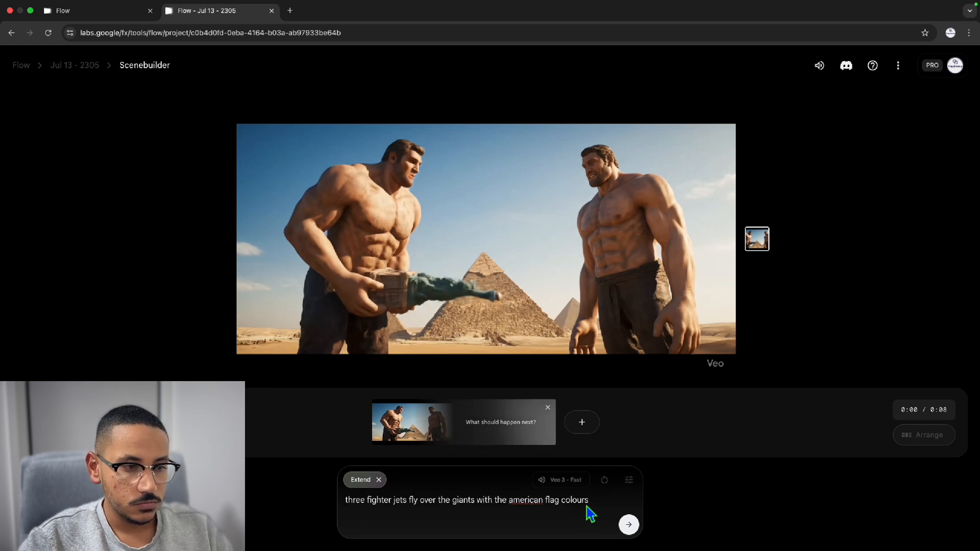
{"action": "type", "text": " coming out of the jets, once the giants s"}
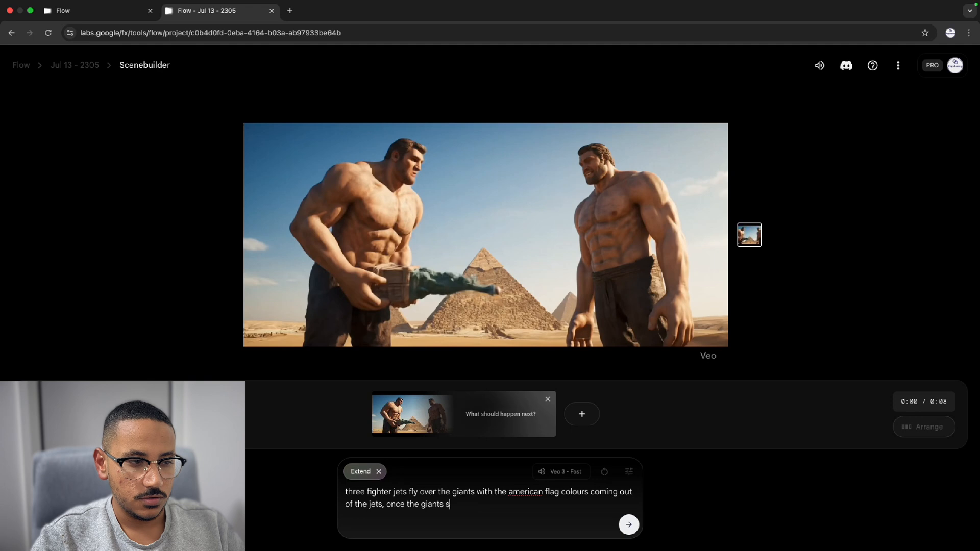
{"action": "type", "text": "ee the jet"}
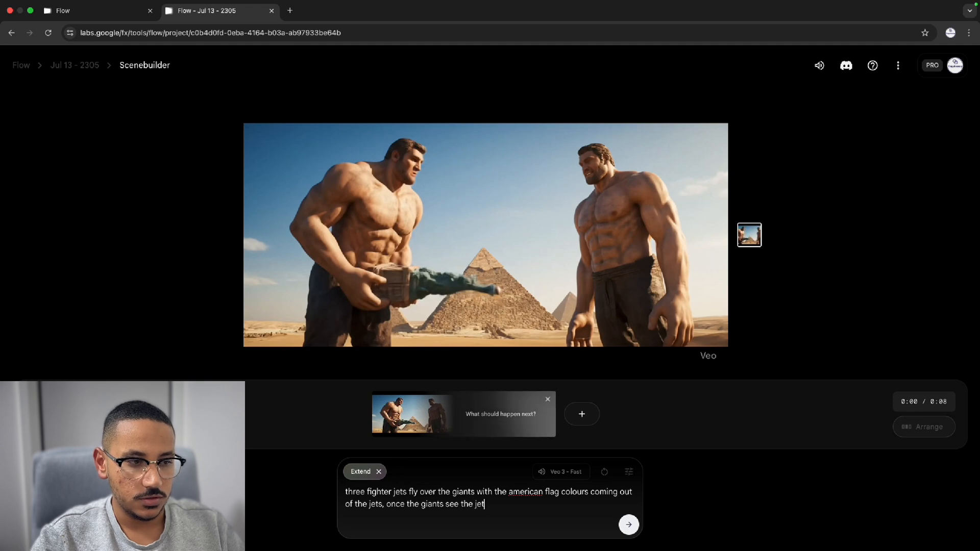
{"action": "type", "text": "s they run away screaming \"MAMA"}
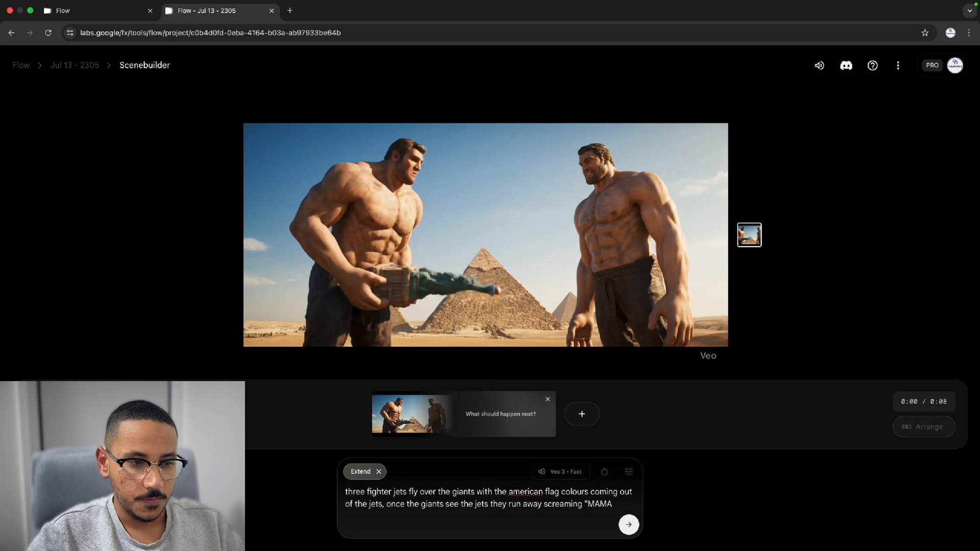
Submit the extended shot's prompt, switch the model to Veo 2 - Fast and generate the shot
{"action": "key", "text": "Return"}
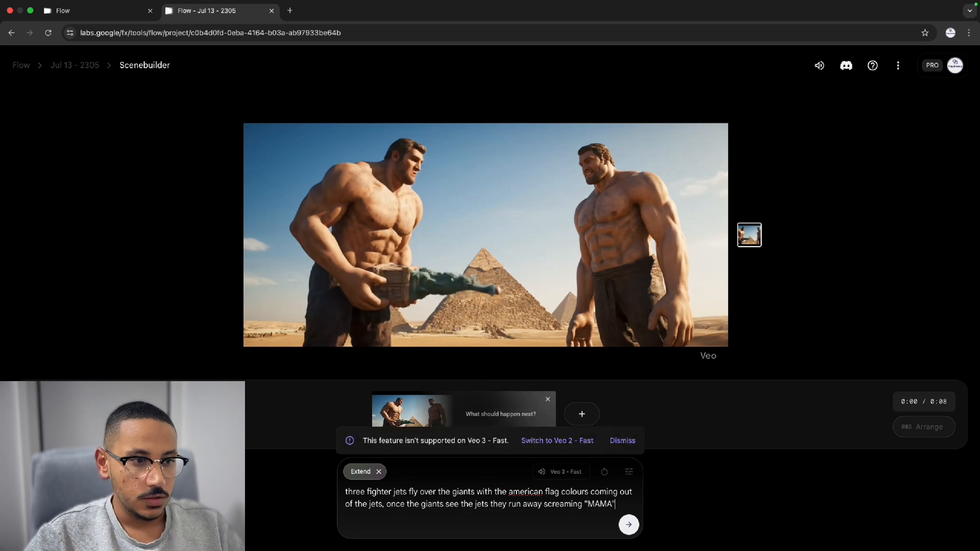
{"action": "left_click", "coordinate": [557, 442]}
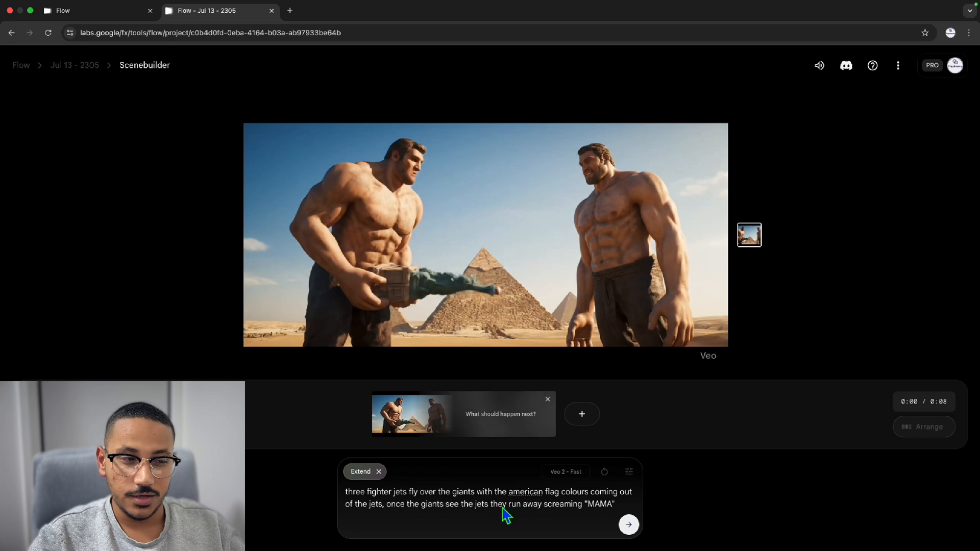
{"action": "left_click", "coordinate": [628, 526]}
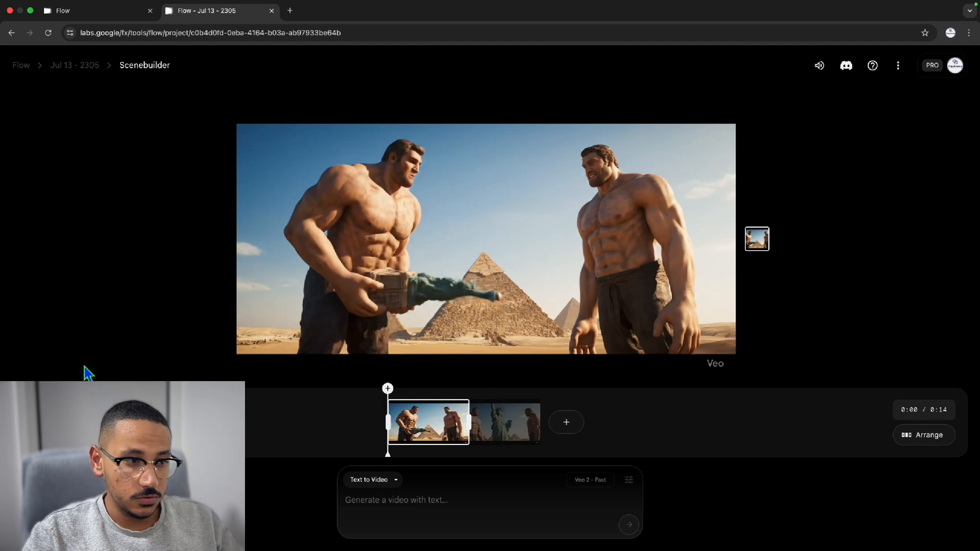
Play the extended giants scene and scrub the timeline playhead to 0:06 in the first clip
{"action": "left_click", "coordinate": [41, 423]}
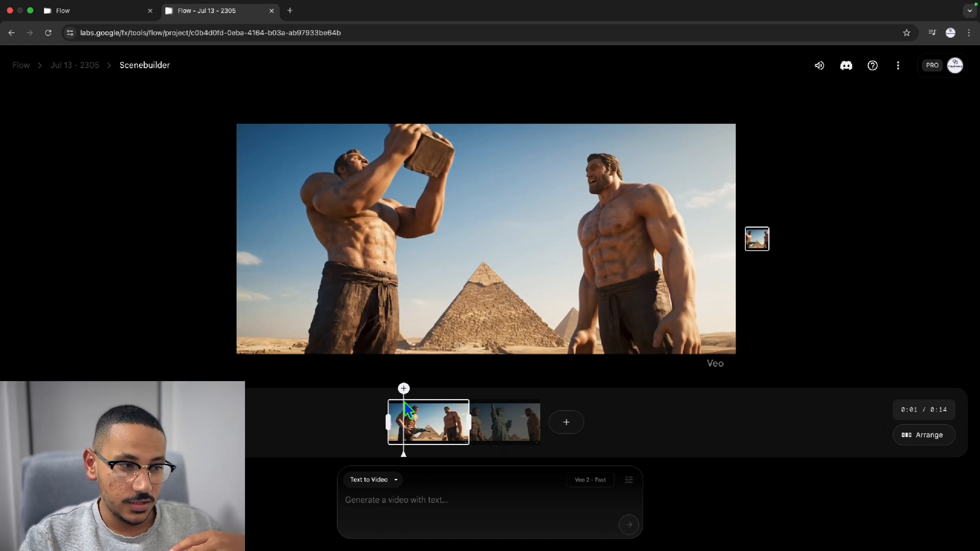
{"action": "left_click_drag", "start_coordinate": [404, 419], "coordinate": [456, 424]}
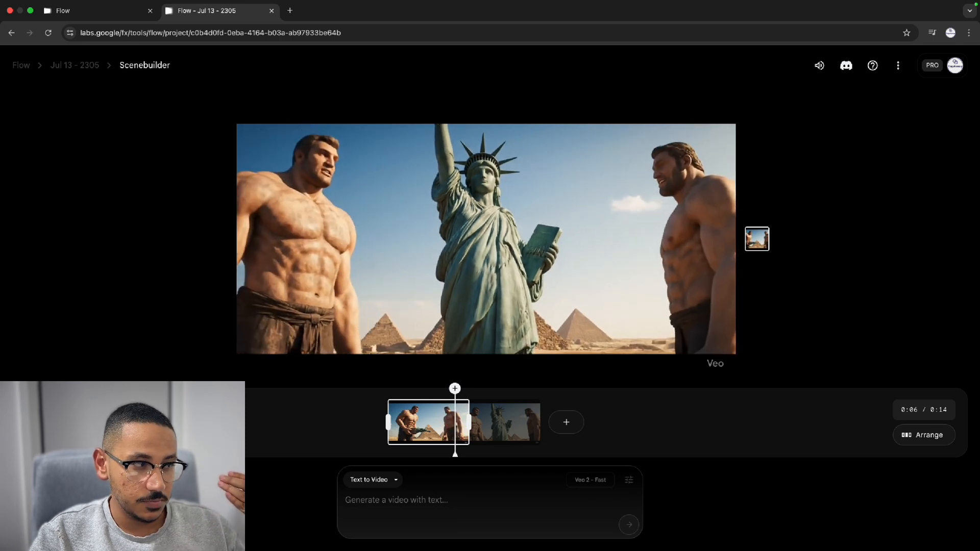